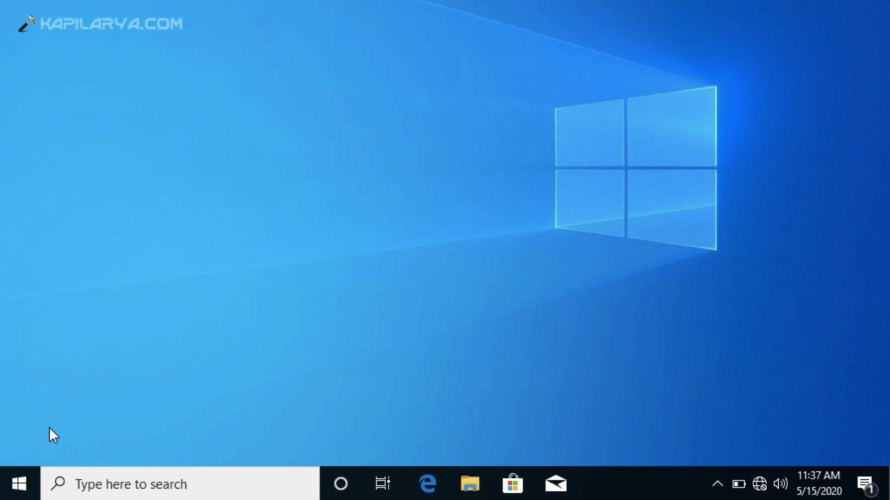
# Run winver to confirm the current Windows version is 1909 (build 18363.418), then close it.
pyautogui.rightClick(31, 485)
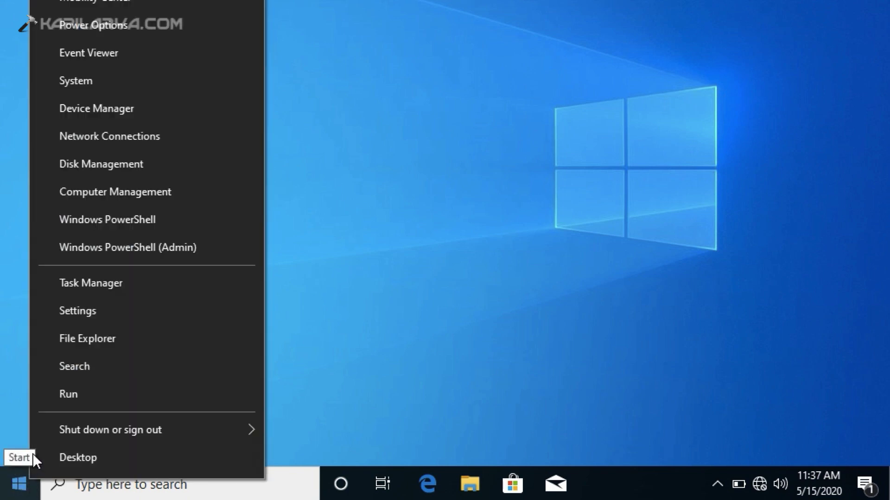
pyautogui.click(54, 395)
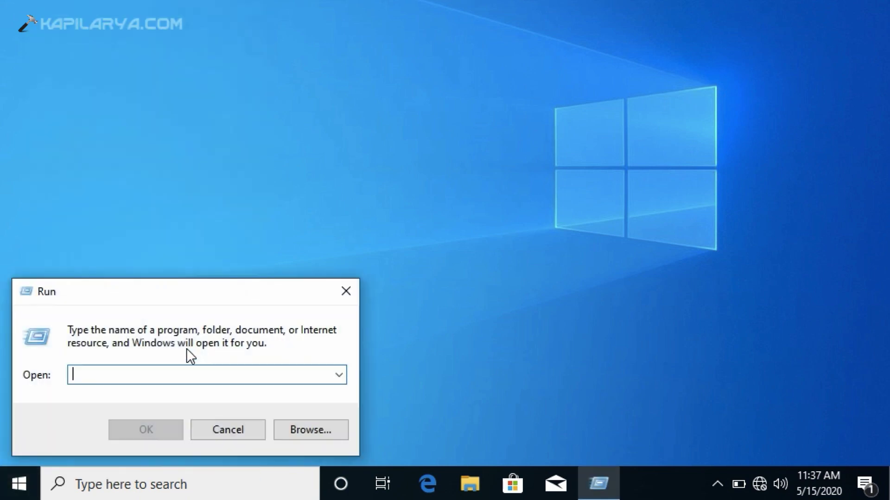
pyautogui.write('wi')
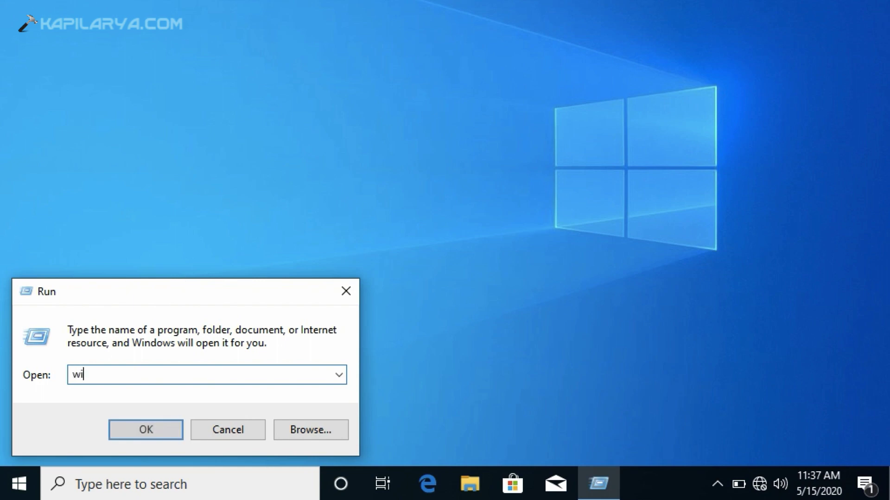
pyautogui.write('nver')
pyautogui.press('Return')
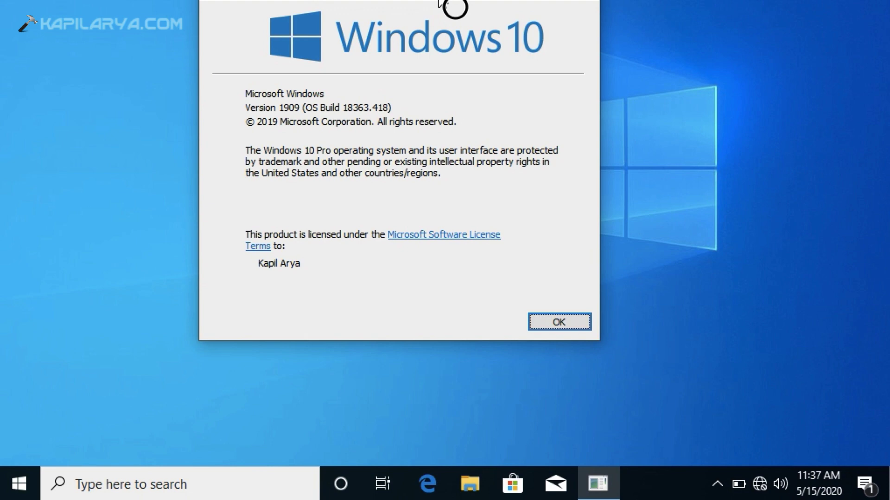
pyautogui.moveTo(285, 5); pyautogui.dragTo(500, 39)
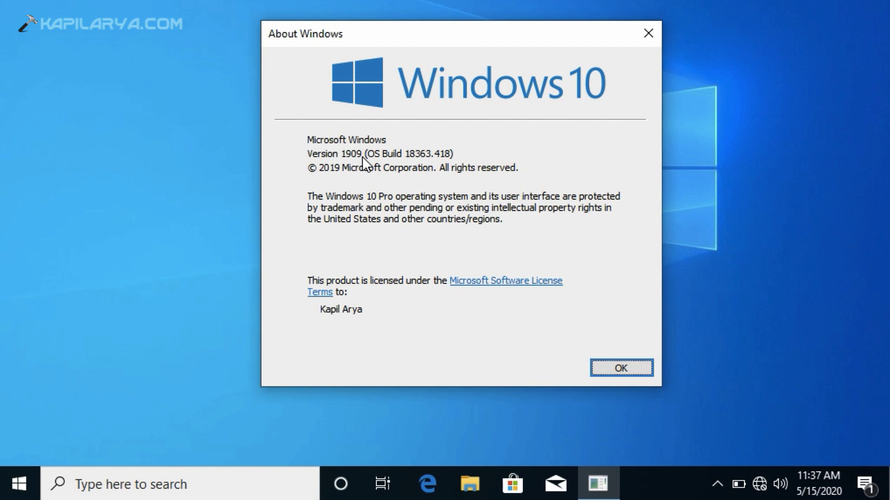
pyautogui.click(649, 28)
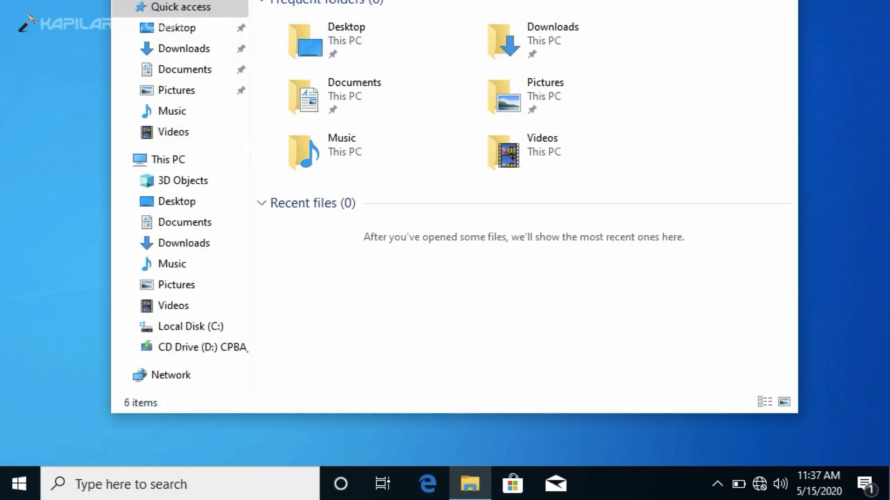
# Show This PC in File Explorer with Folders collapsed and select the mounted CD Drive (D:).
pyautogui.moveTo(411, 6); pyautogui.dragTo(426, 60)
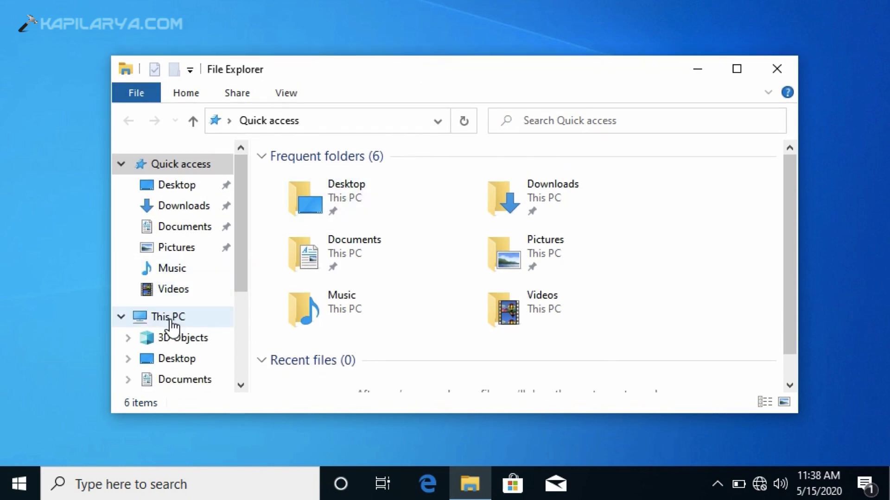
pyautogui.click(172, 319)
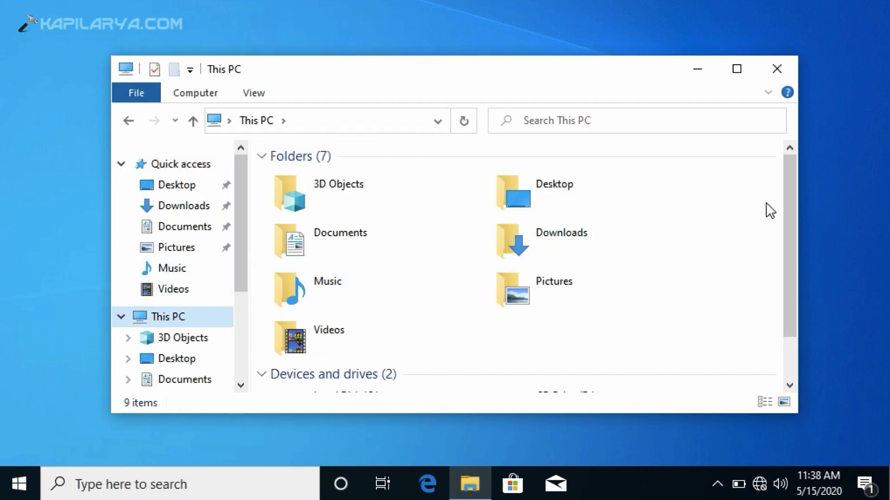
pyautogui.click(261, 157)
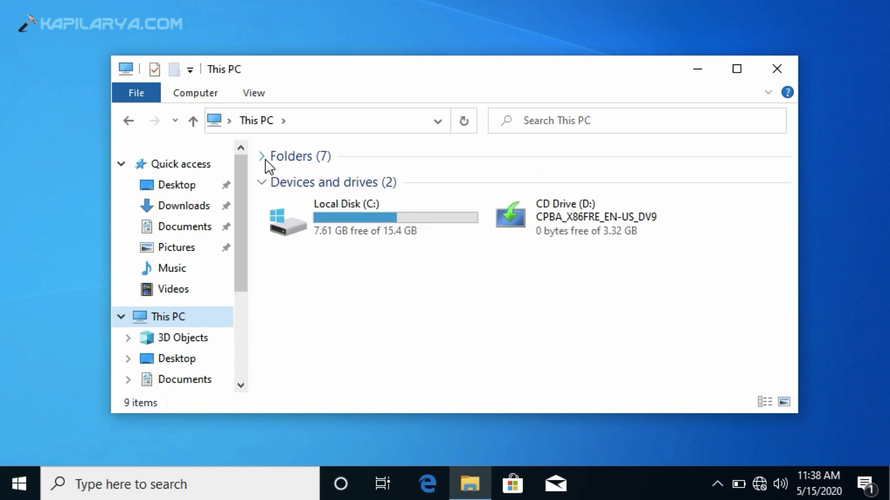
pyautogui.click(577, 236)
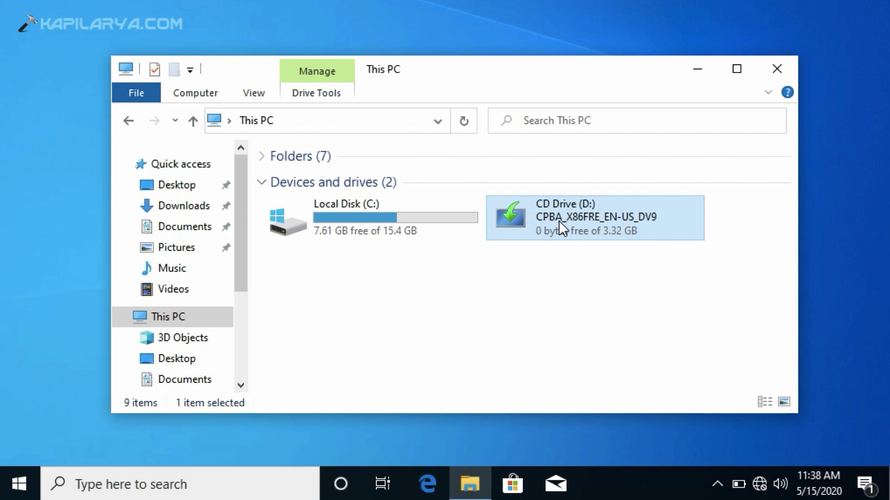
# Open CD Drive (D:) and launch setup.exe, approving the administrator prompt.
pyautogui.doubleClick(559, 220)
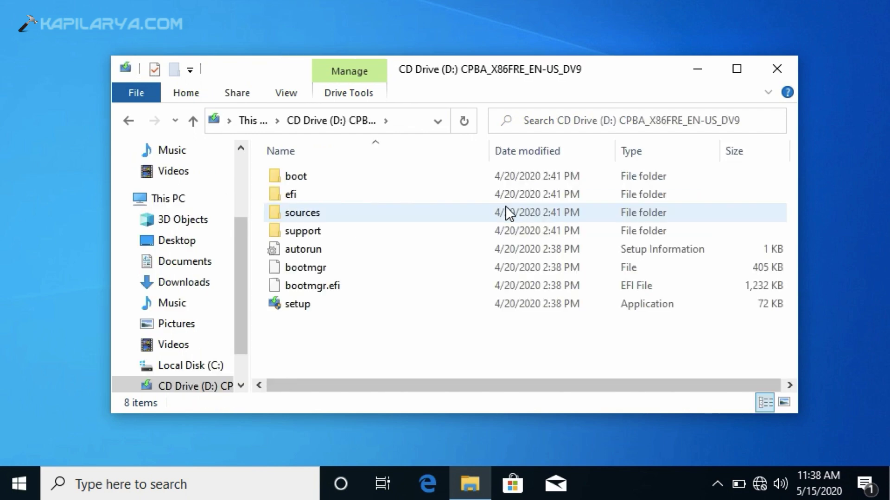
pyautogui.moveTo(298, 304)
pyautogui.doubleClick(339, 304)
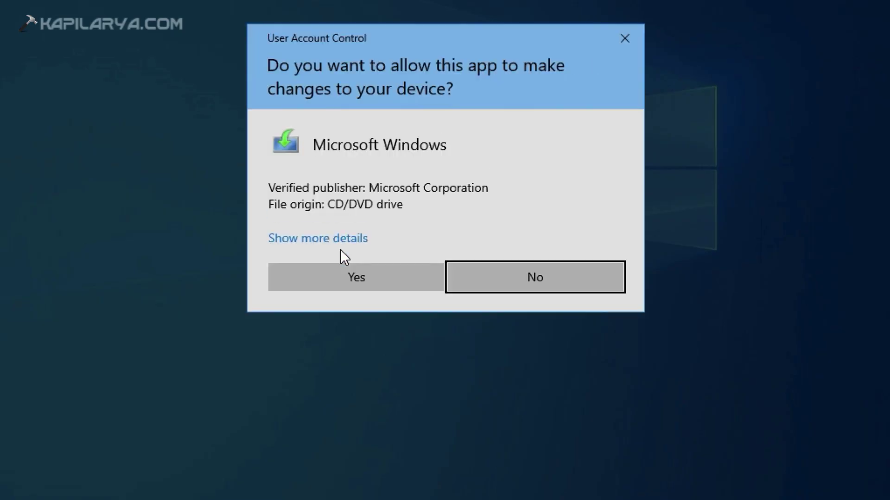
pyautogui.click(281, 277)
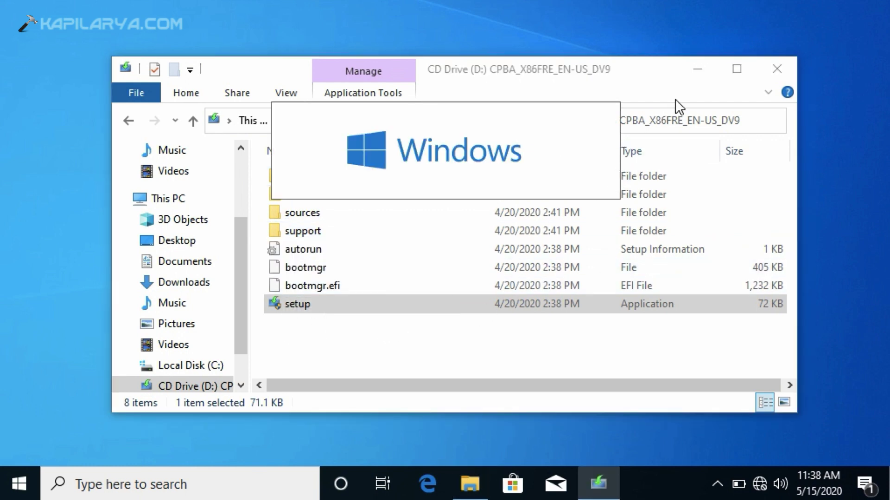
# Opt out of helping improve the installation and continue setup to the license terms page.
pyautogui.click(697, 75)
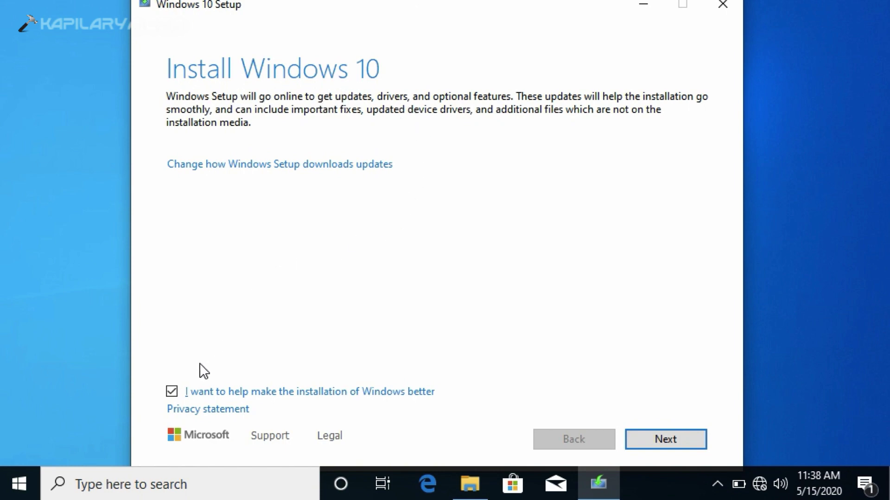
pyautogui.click(171, 391)
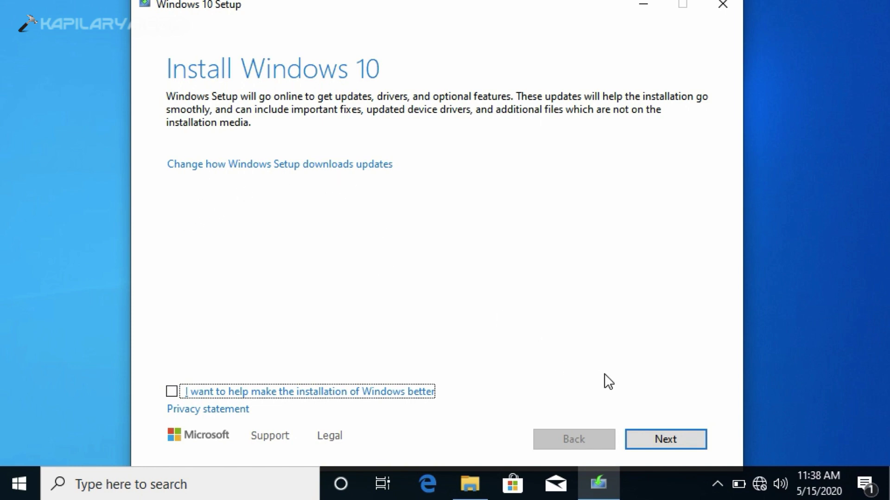
pyautogui.click(637, 443)
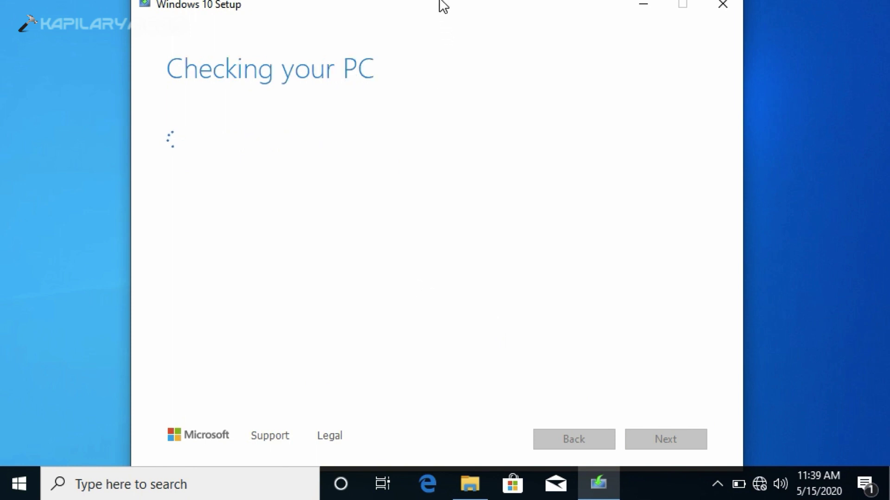
pyautogui.moveTo(439, 1); pyautogui.dragTo(438, 2)
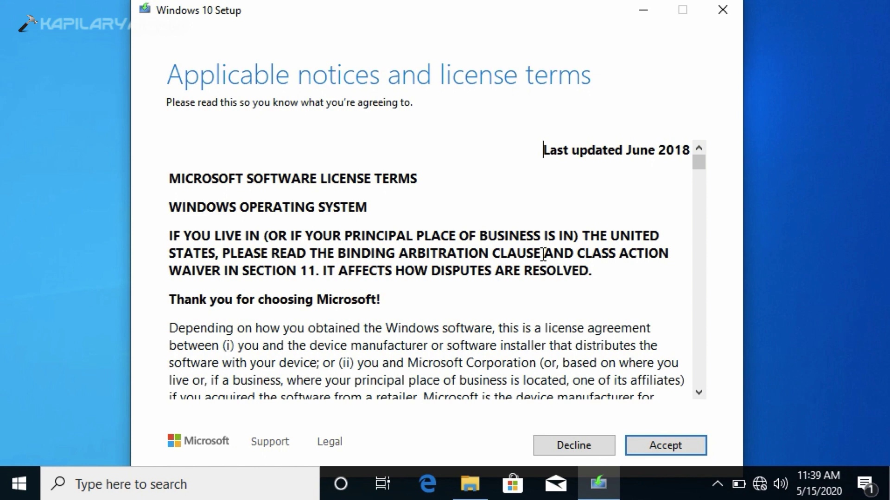
# Accept the license terms and start installing Windows 10, keeping personal files and apps.
pyautogui.click(639, 446)
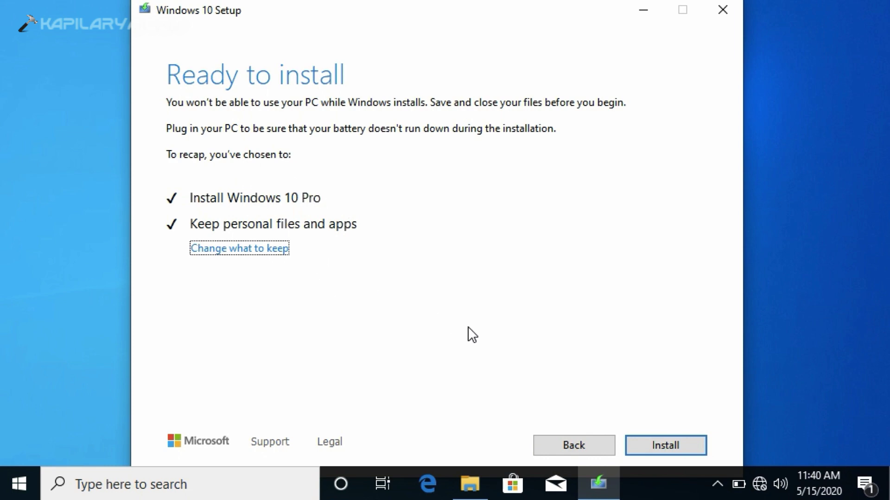
pyautogui.click(637, 445)
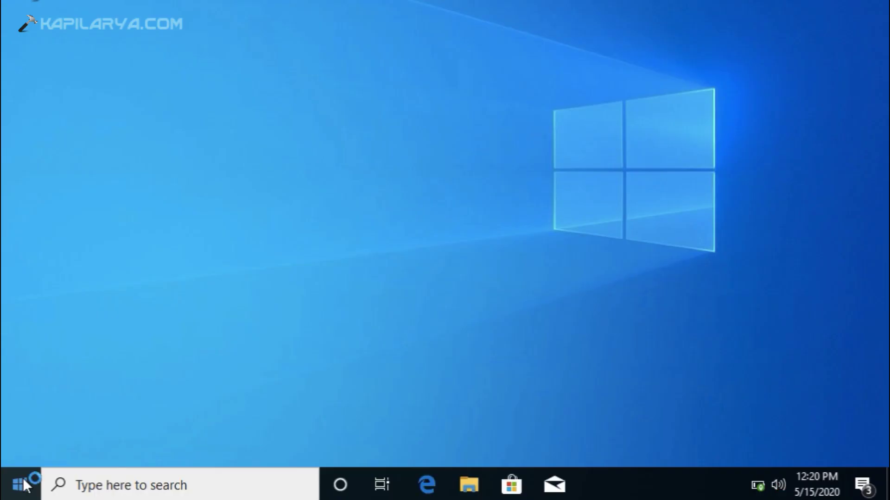
# Run winver again and center the About box showing Version 2004 (OS Build 19041.208).
pyautogui.rightClick(27, 482)
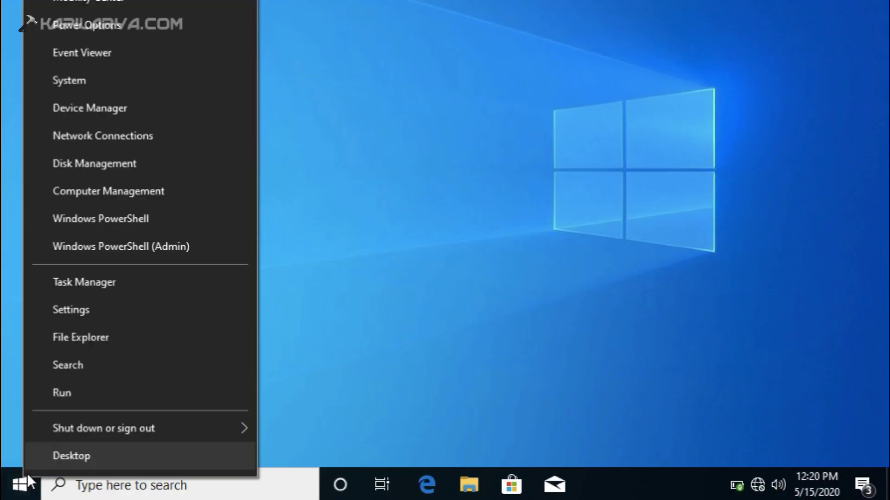
pyautogui.click(47, 396)
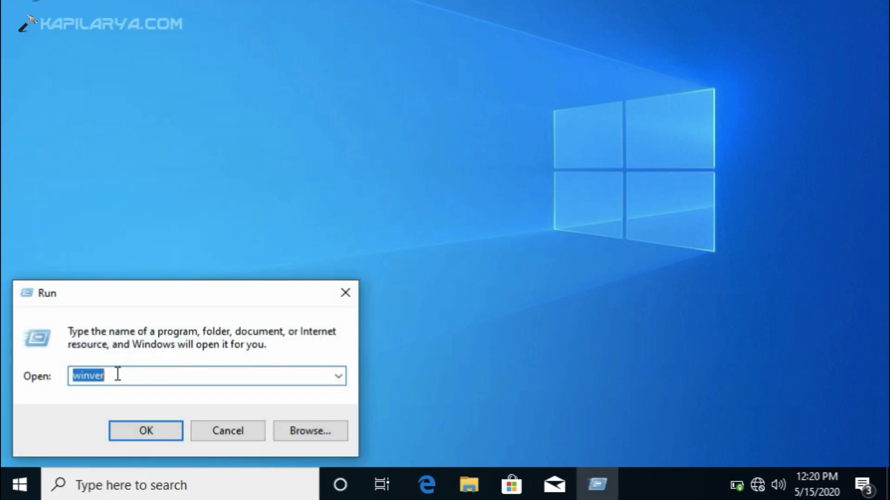
pyautogui.click(123, 431)
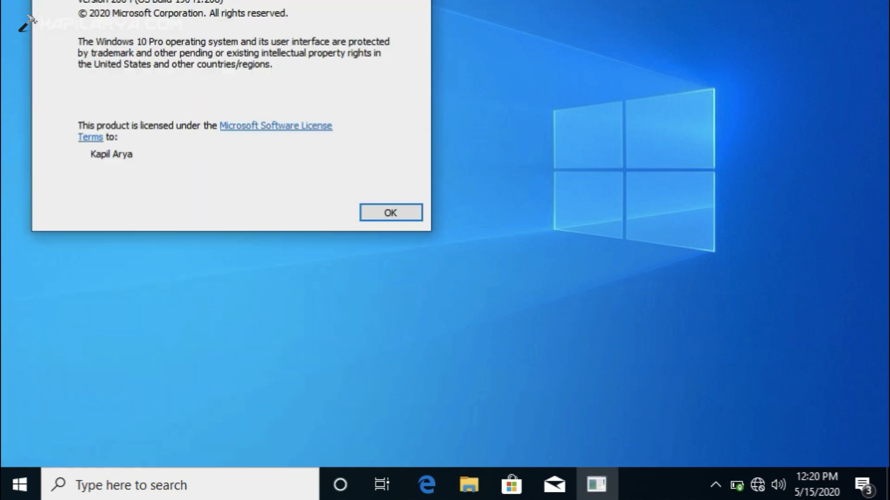
pyautogui.moveTo(191, 3); pyautogui.dragTo(379, 42)
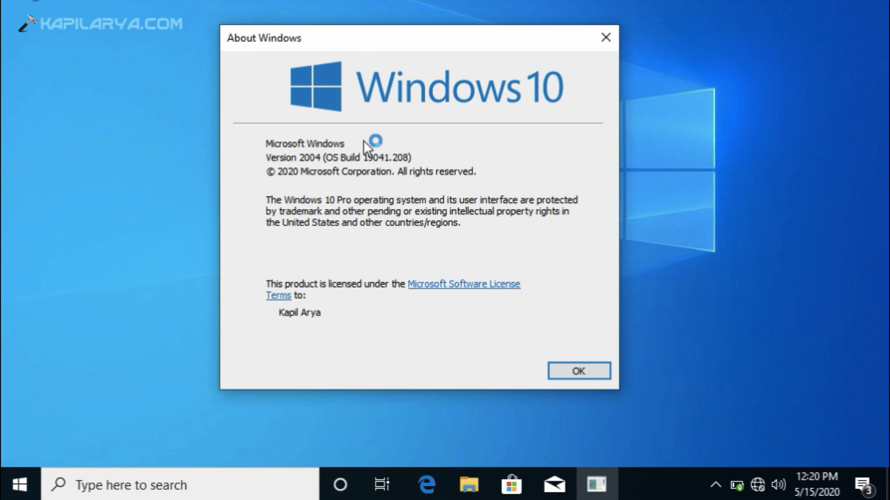